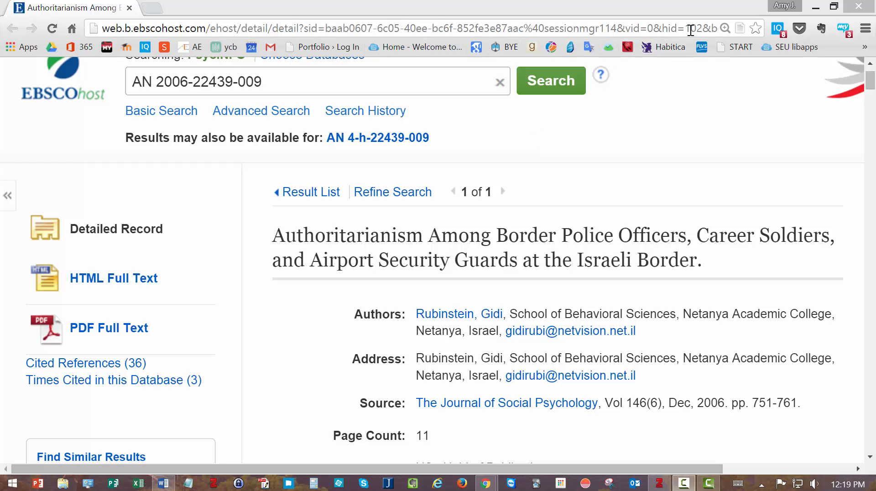
# Save the Rubinstein border police article record, with its PDF, to Zotero's Trends in Education collection
pyautogui.click(739, 29)
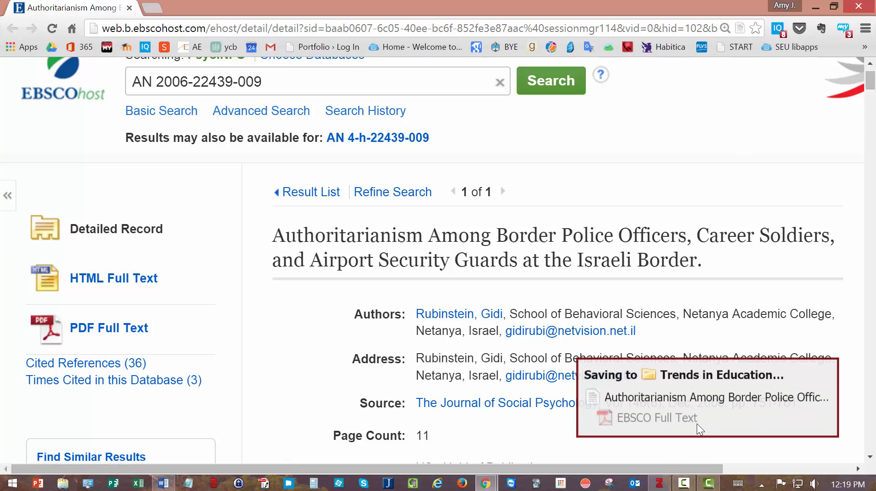
# Remove the older duplicate Authoritarianism entry from the Trends in Education collection
pyautogui.click(661, 487)
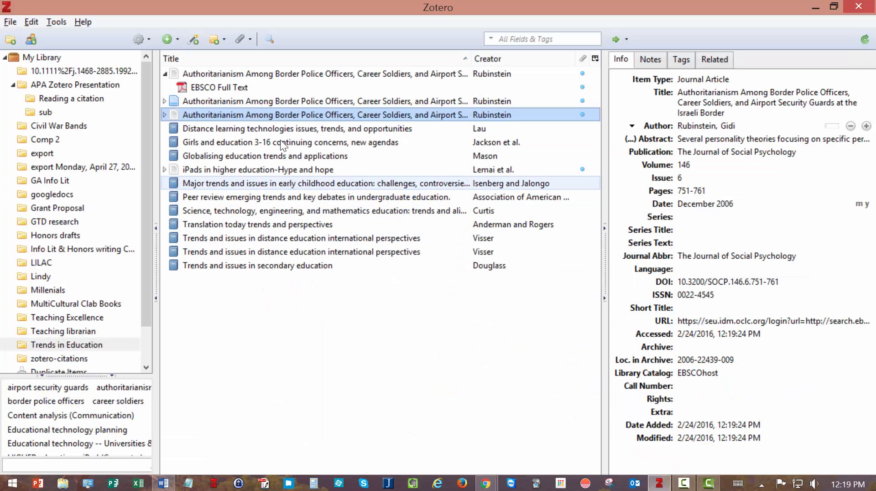
pyautogui.click(175, 73)
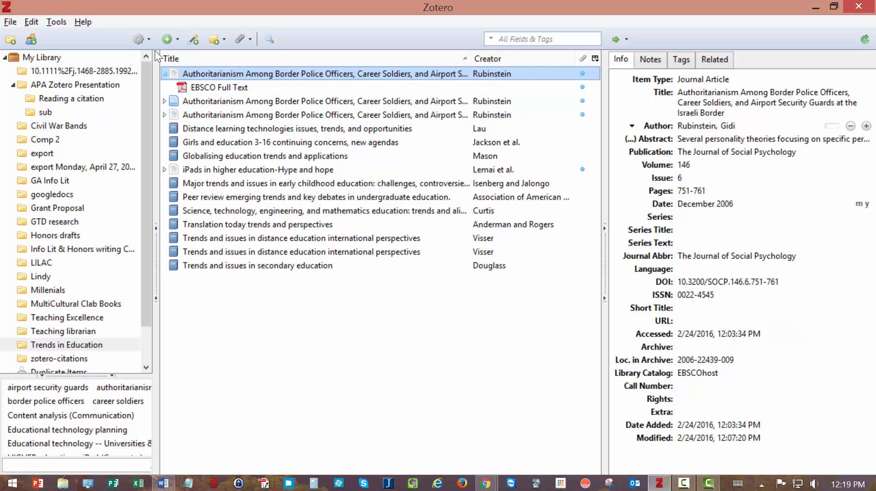
pyautogui.press('Delete')
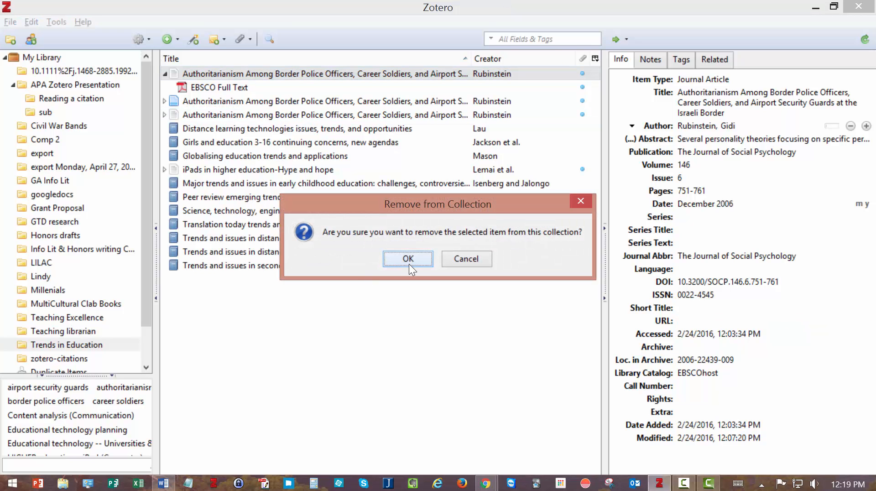
pyautogui.click(413, 259)
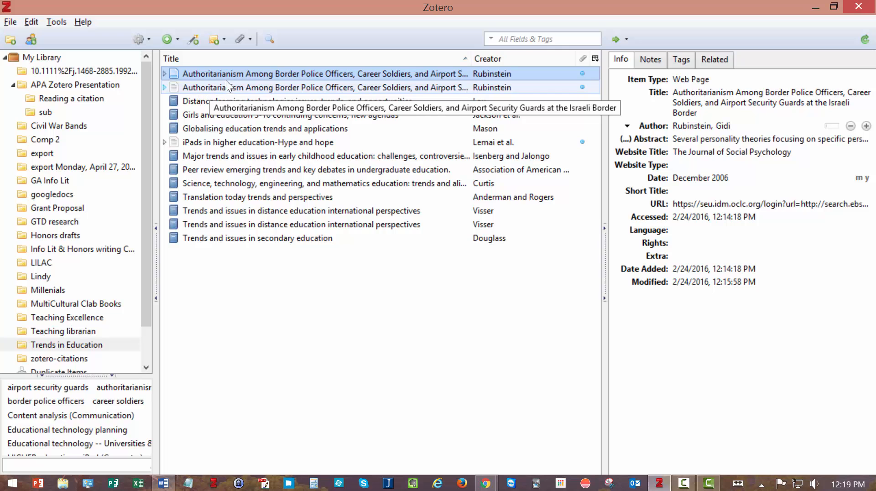
# Compare the remaining journal article and web page entries, then minimize Zotero
pyautogui.click(244, 87)
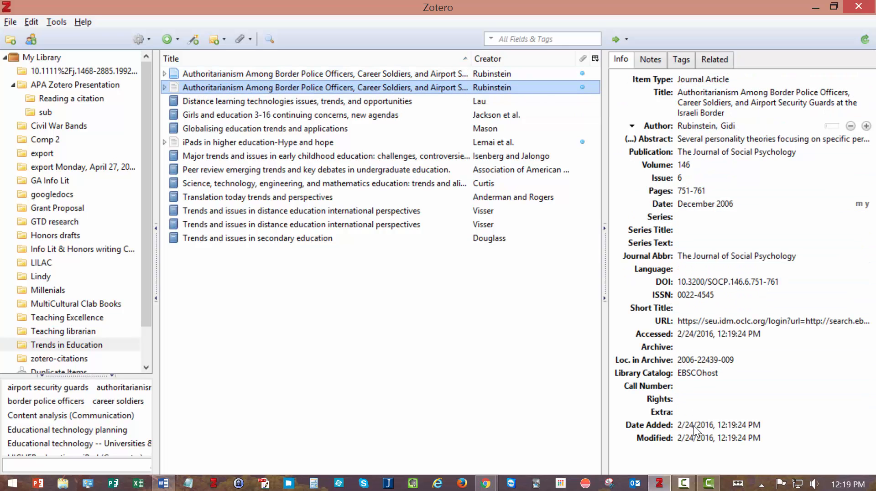
pyautogui.click(257, 73)
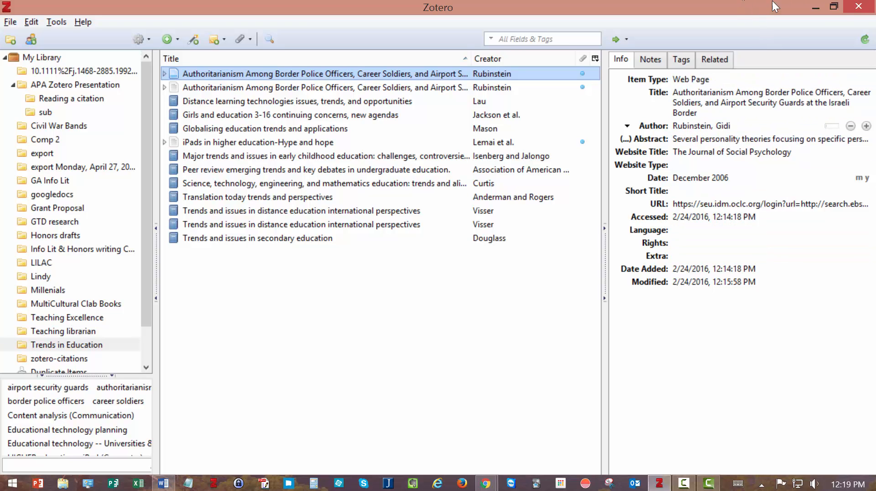
pyautogui.click(815, 6)
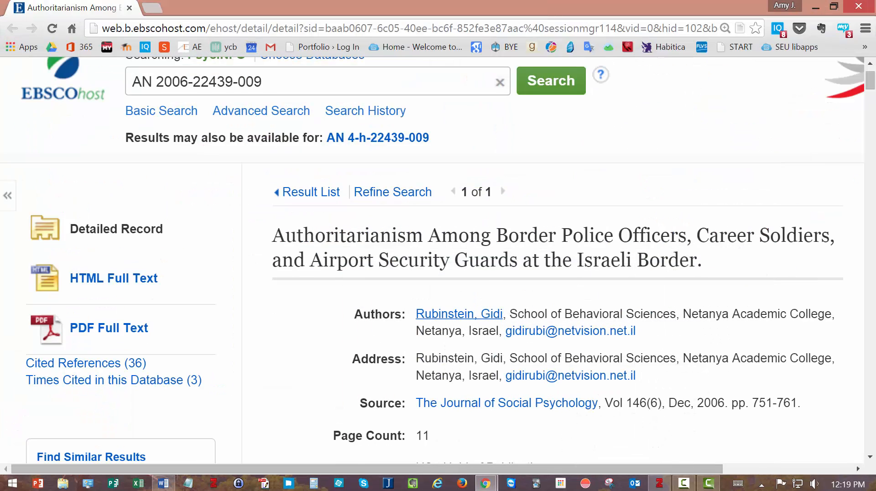
# In the APA Paper, delete all the old entries under the References heading
pyautogui.click(163, 484)
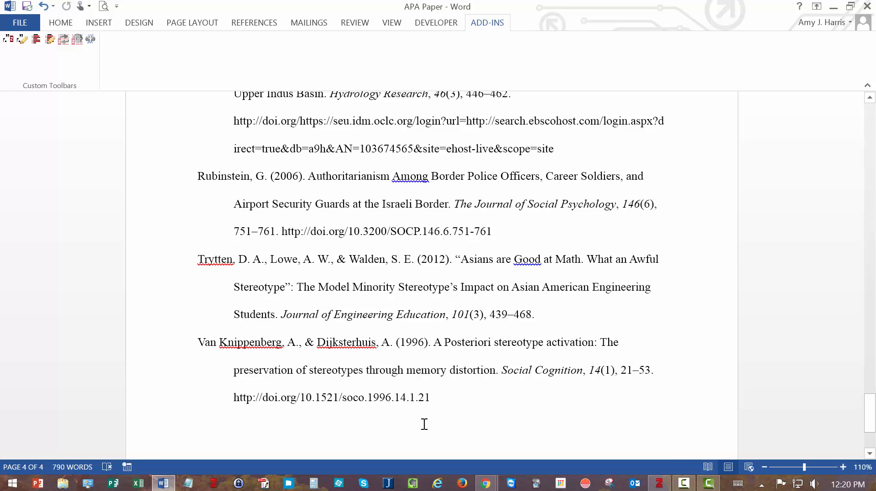
pyautogui.moveTo(422, 423); pyautogui.dragTo(186, 414)
pyautogui.press('Delete')
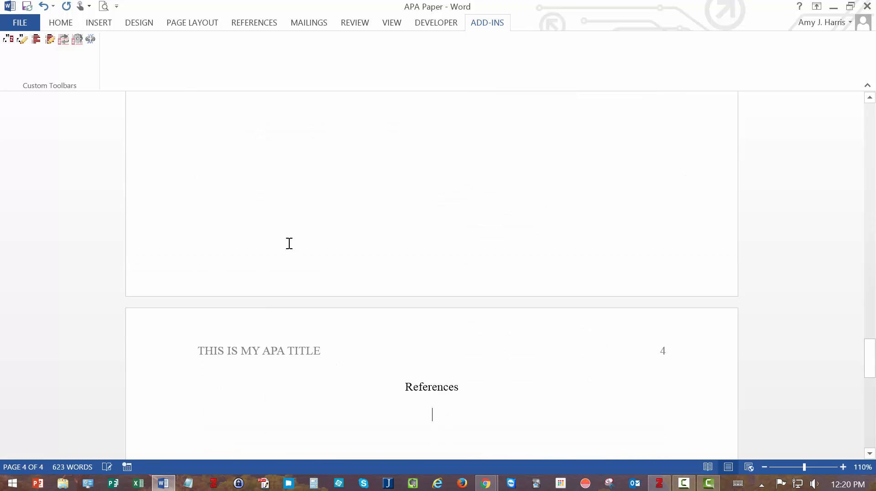
# Delete the (Rubinstein, 2006) citation from the page-2 writing-crisis paragraph
pyautogui.scroll(5, 307, 210)
pyautogui.scroll(5, 309, 209)
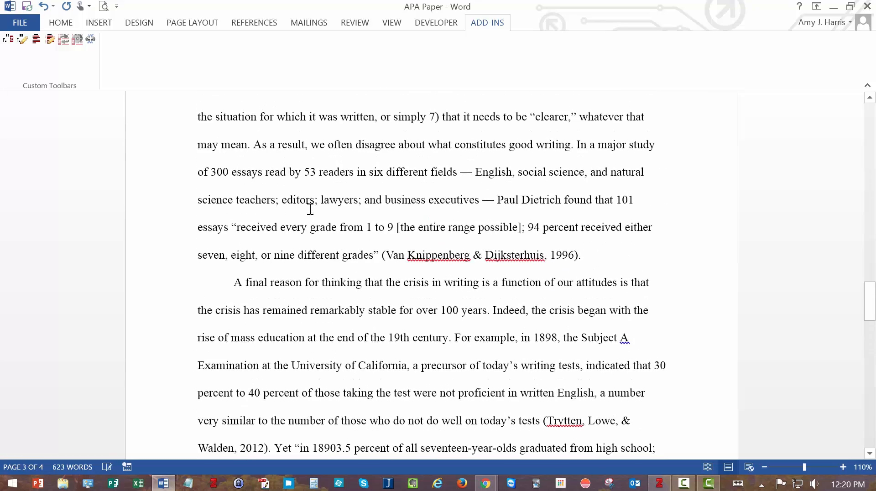
pyautogui.scroll(-5, 309, 209)
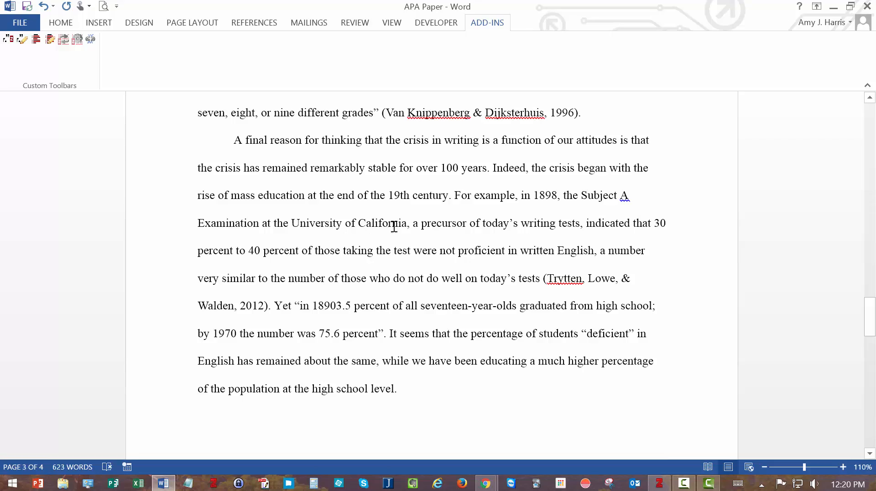
pyautogui.scroll(-3, 412, 226)
pyautogui.scroll(9, 412, 225)
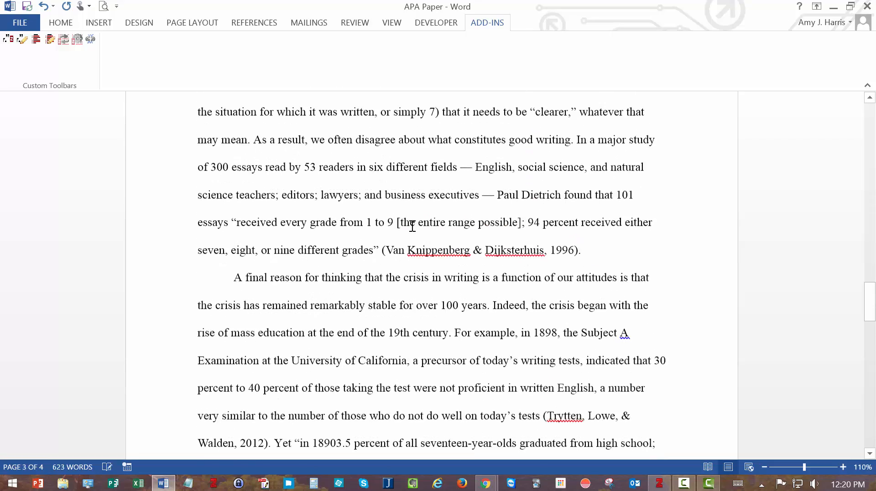
pyautogui.scroll(5, 413, 226)
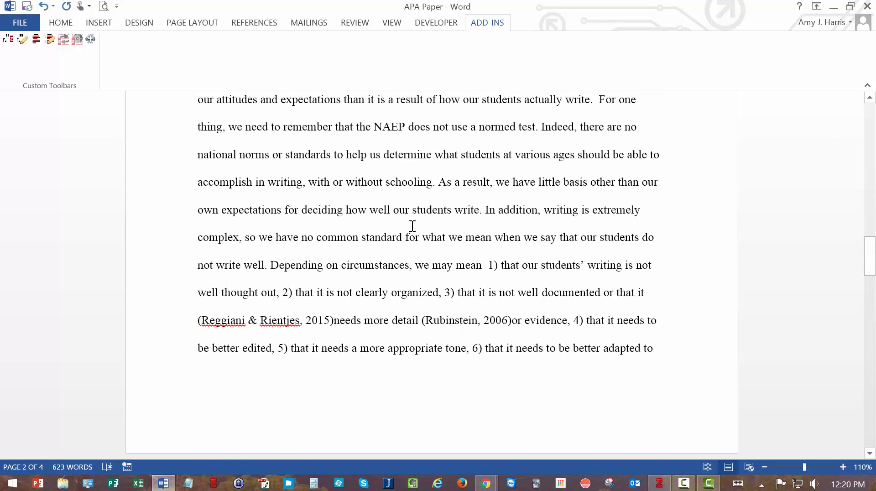
pyautogui.scroll(4, 412, 226)
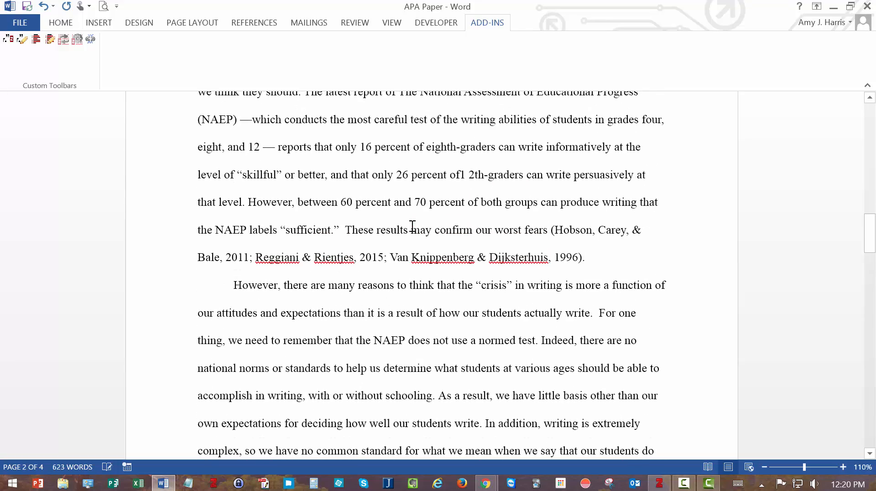
pyautogui.scroll(3, 413, 226)
pyautogui.scroll(-6, 412, 226)
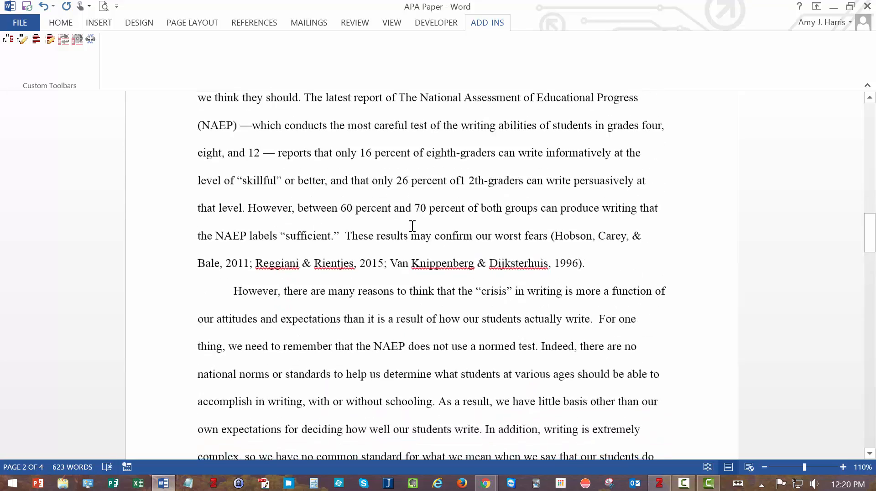
pyautogui.scroll(-1, 413, 226)
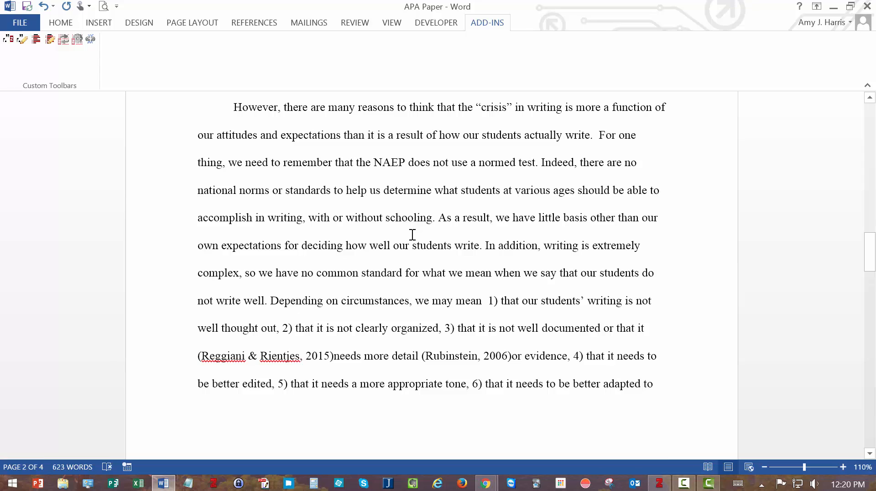
pyautogui.moveTo(422, 356); pyautogui.dragTo(511, 359)
pyautogui.press('Delete')
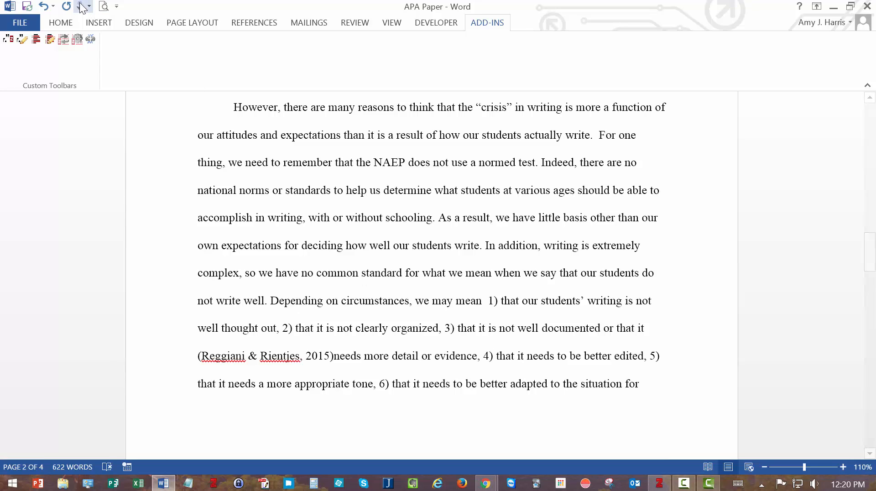
# Insert a Zotero citation of the Rubinstein Authoritarianism journal article after "needs more detail"
pyautogui.click(10, 42)
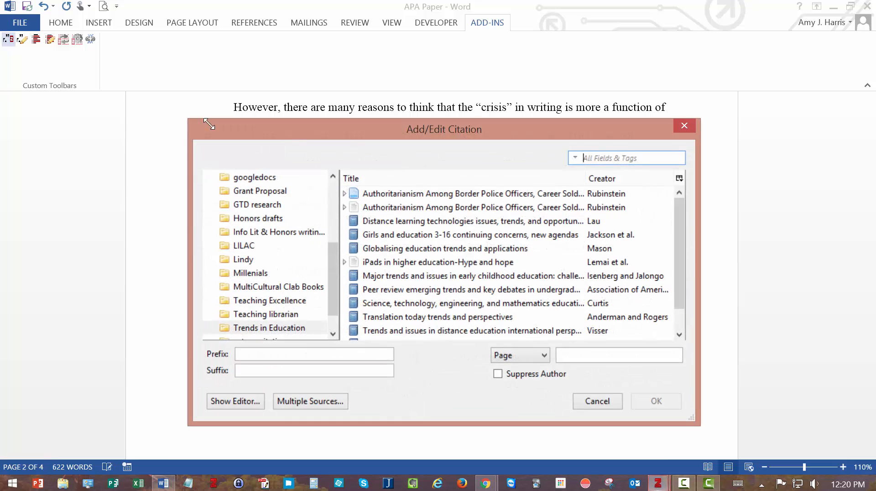
pyautogui.click(366, 207)
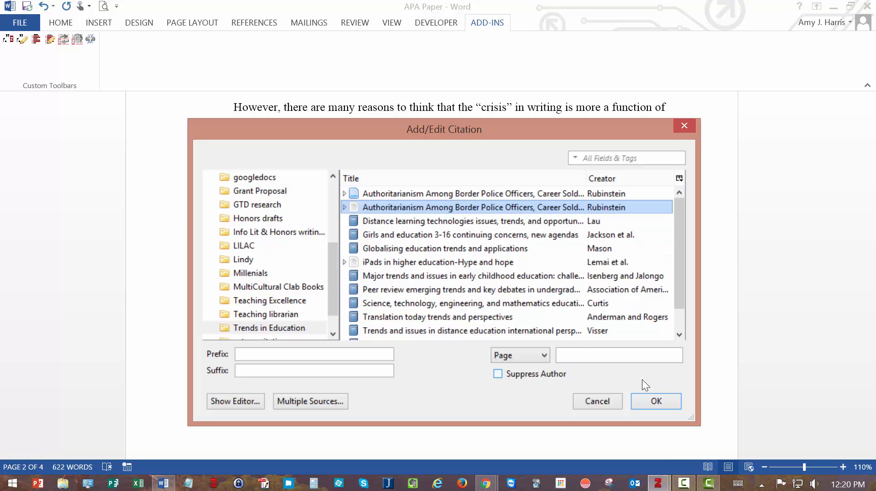
pyautogui.click(656, 401)
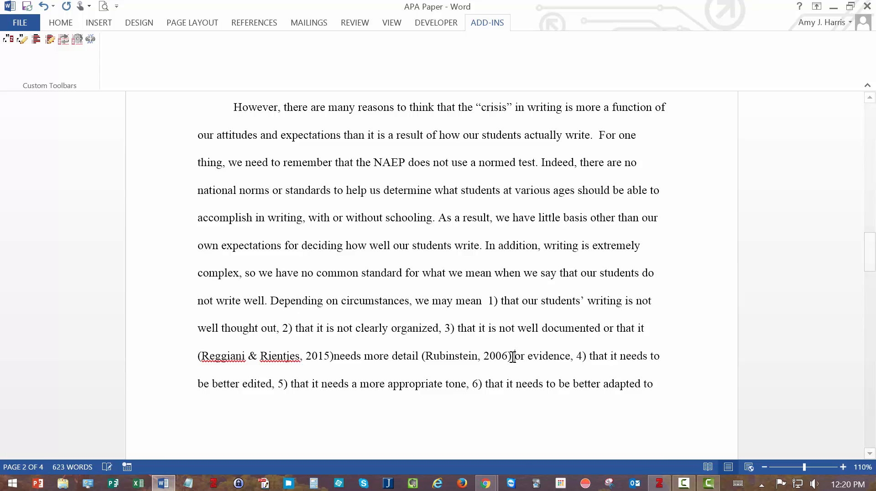
pyautogui.scroll(-20, 491, 425)
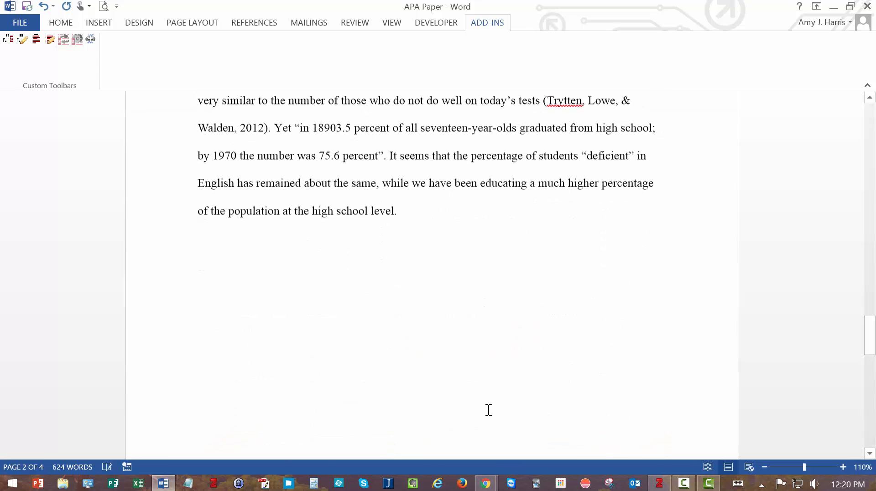
pyautogui.click(409, 288)
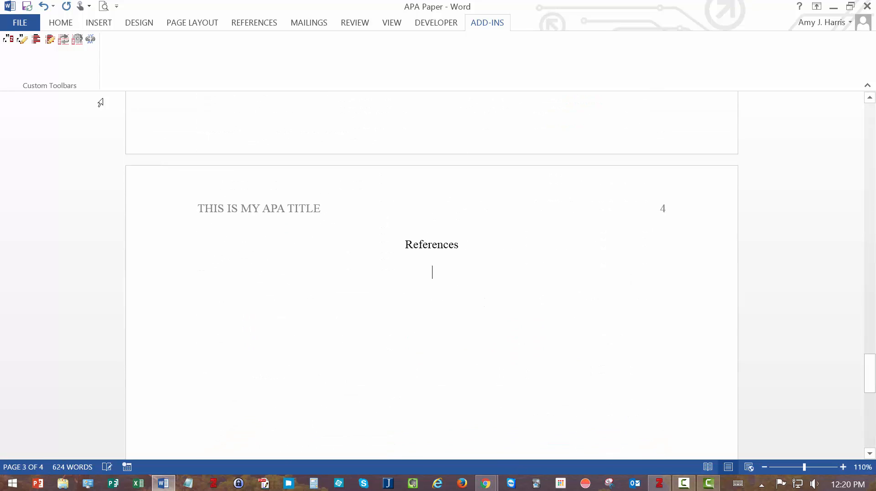
pyautogui.click(36, 40)
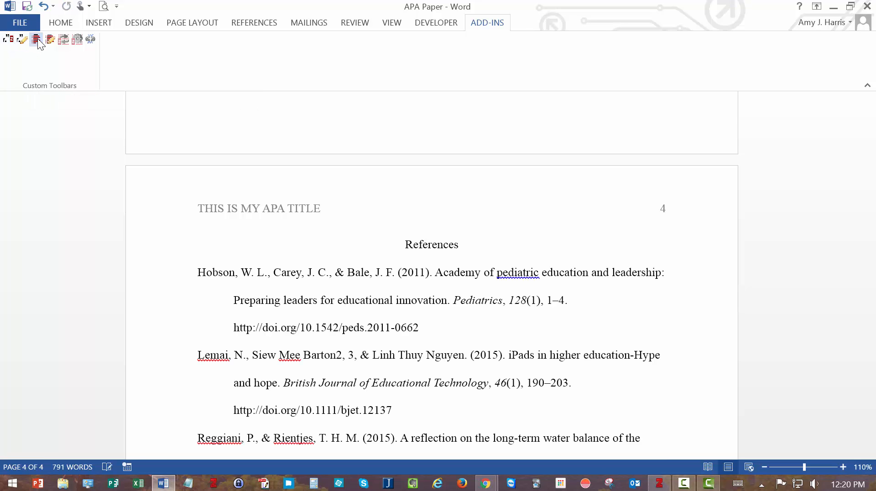
pyautogui.scroll(-3, 346, 308)
pyautogui.scroll(-1, 347, 308)
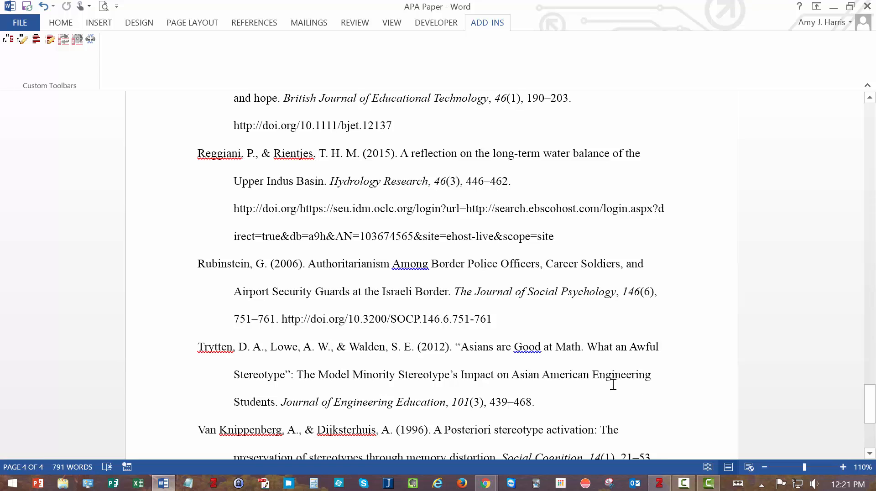
pyautogui.scroll(-3, 613, 383)
pyautogui.hotkey('ctrl', 'a')
pyautogui.scroll(10, 293, 328)
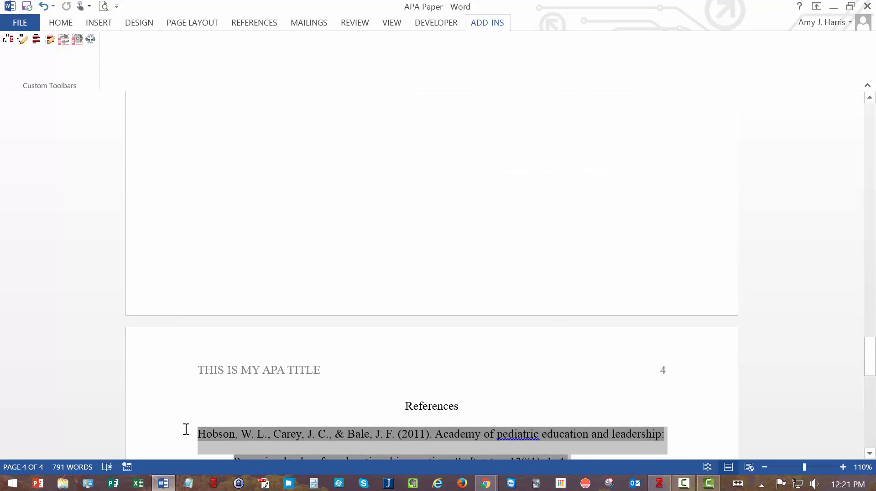
pyautogui.press('Delete')
pyautogui.scroll(8, 268, 357)
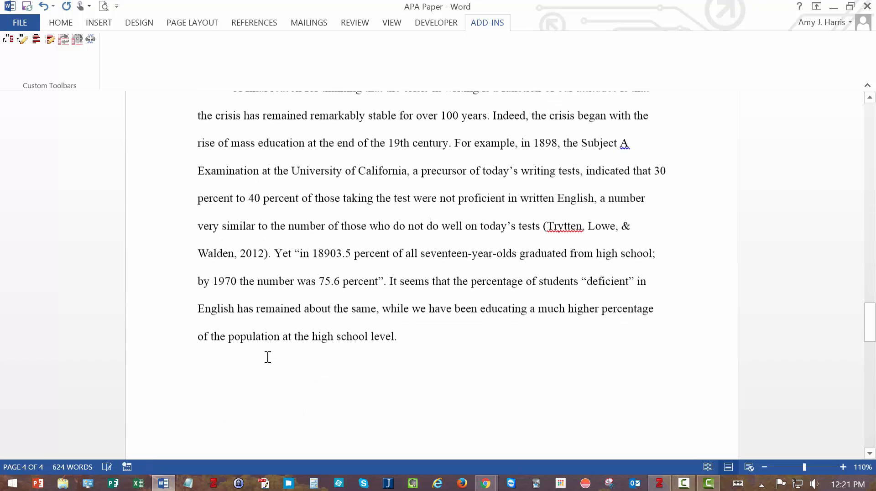
pyautogui.scroll(5, 301, 346)
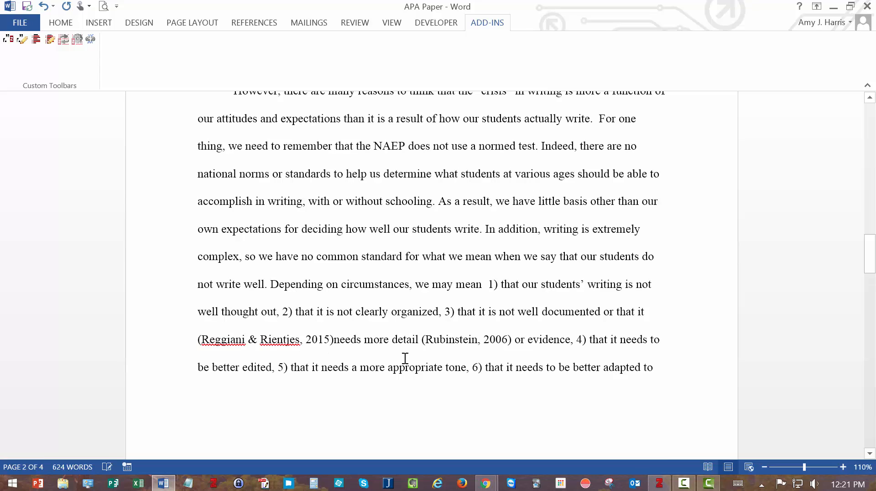
# Delete the existing (Rubinstein, 2006) citation after "needs more detail"
pyautogui.click(420, 338)
pyautogui.moveTo(456, 339); pyautogui.dragTo(511, 337)
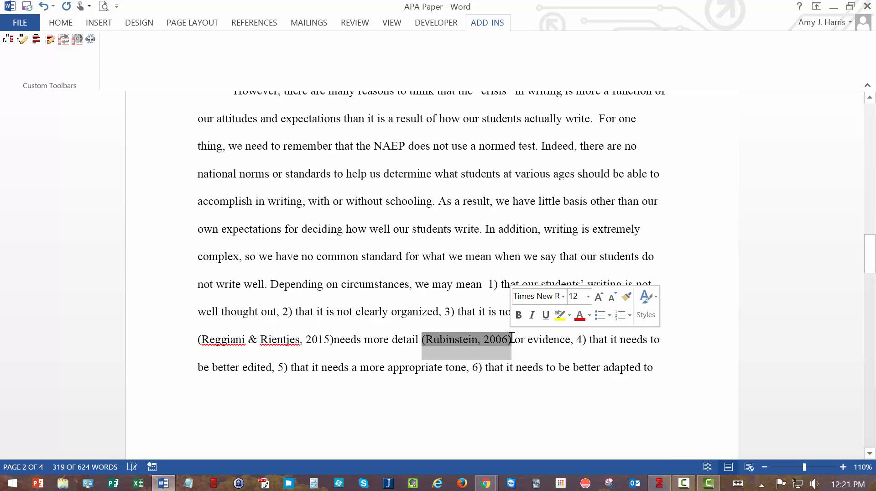
pyautogui.press('Delete')
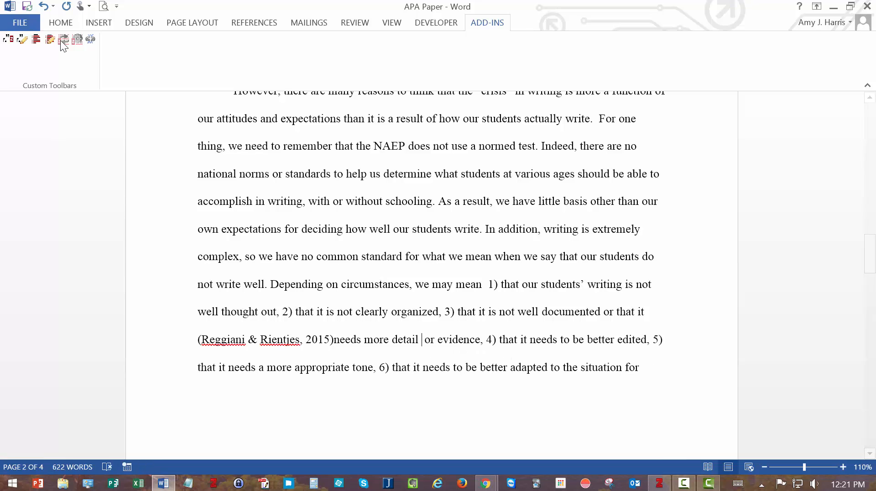
# Insert a new Zotero citation of the first Authoritarianism library entry in its place
pyautogui.click(8, 39)
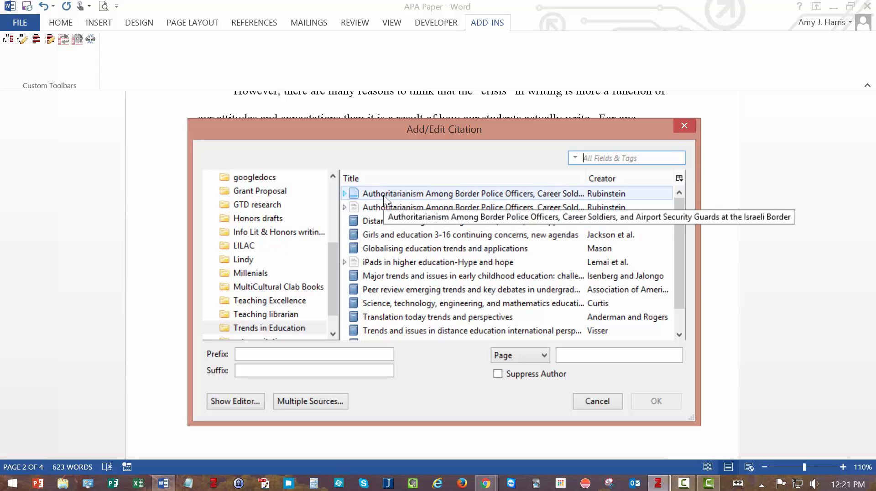
pyautogui.click(383, 193)
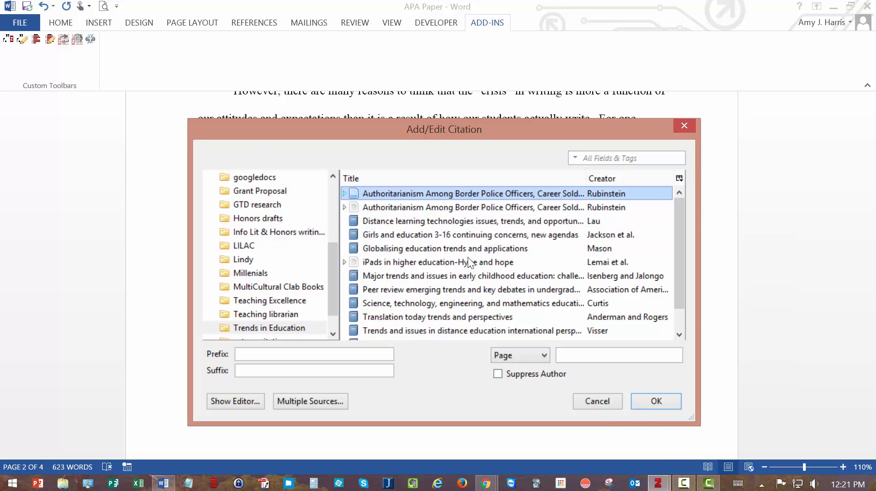
pyautogui.click(656, 403)
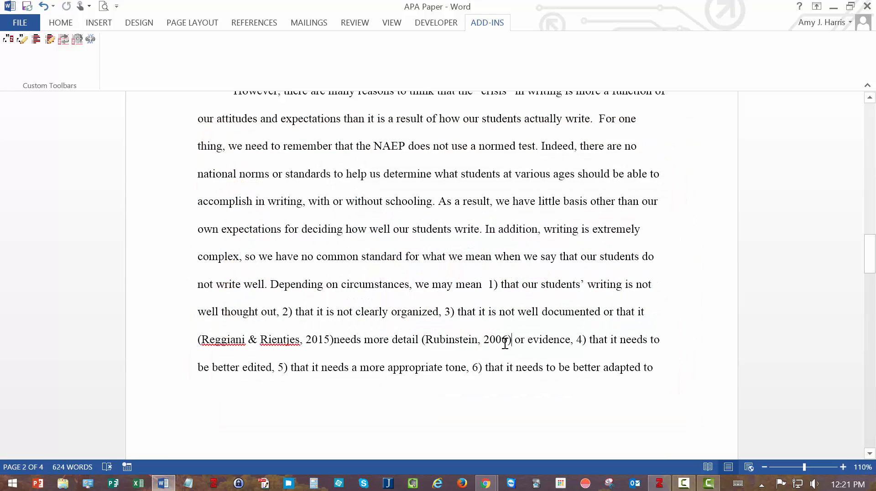
# Generate a Zotero bibliography under the References heading
pyautogui.scroll(-12, 505, 343)
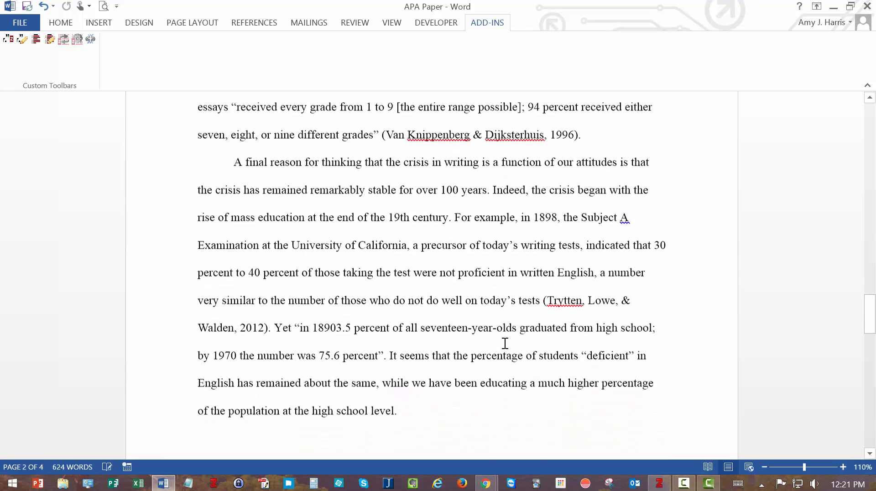
pyautogui.scroll(-5, 505, 342)
pyautogui.click(423, 327)
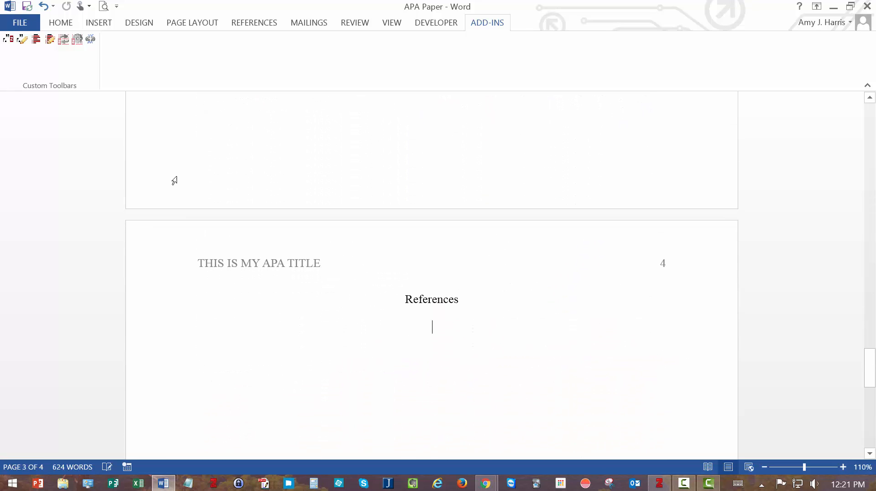
pyautogui.click(36, 39)
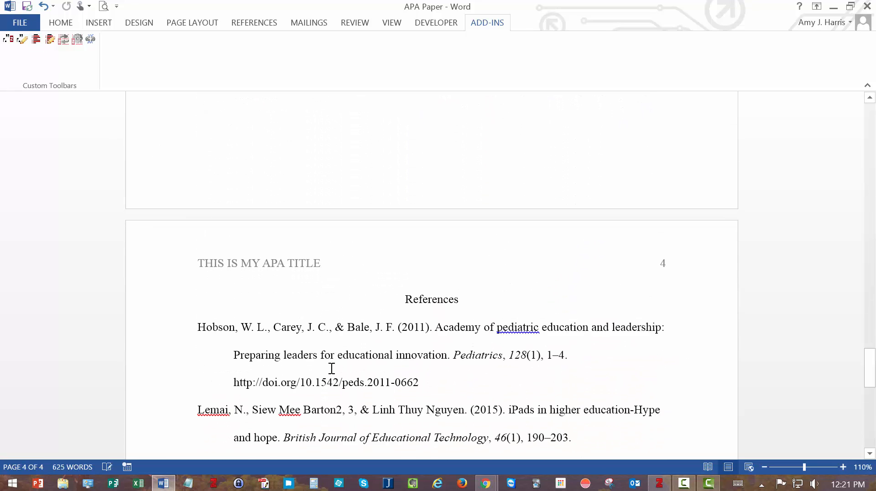
pyautogui.scroll(-1, 337, 368)
pyautogui.scroll(-7, 337, 367)
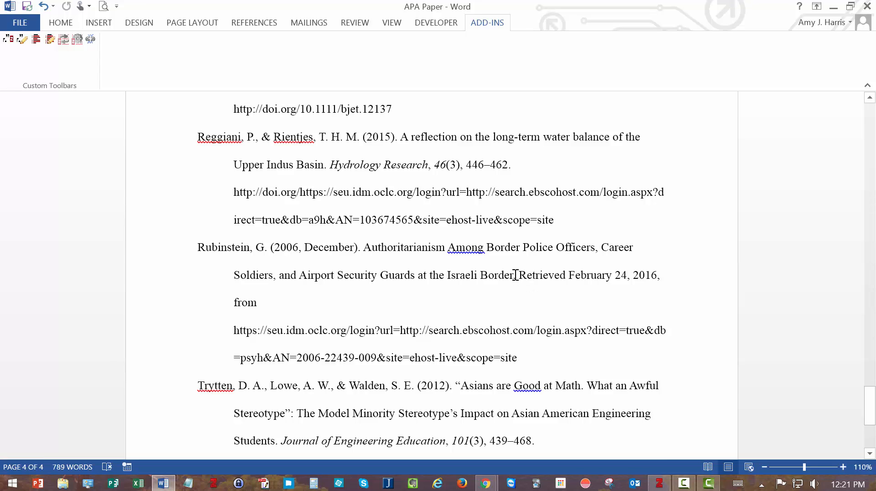
# Select all the regenerated reference text and bring Zotero to the front
pyautogui.hotkey('ctrl', 'a')
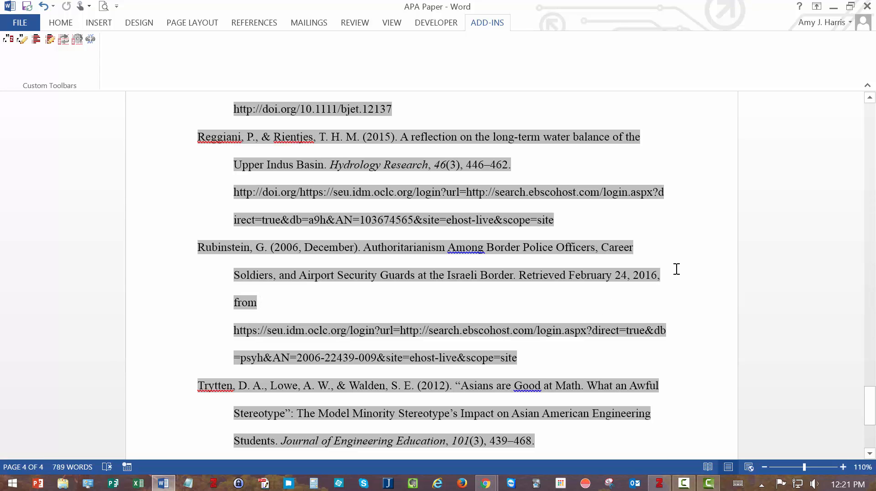
pyautogui.scroll(-4, 528, 409)
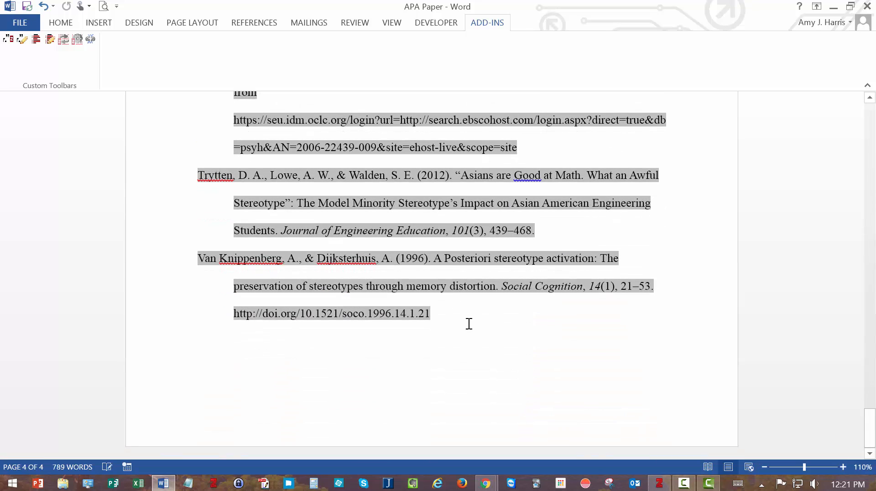
pyautogui.moveTo(397, 312); pyautogui.dragTo(216, 278)
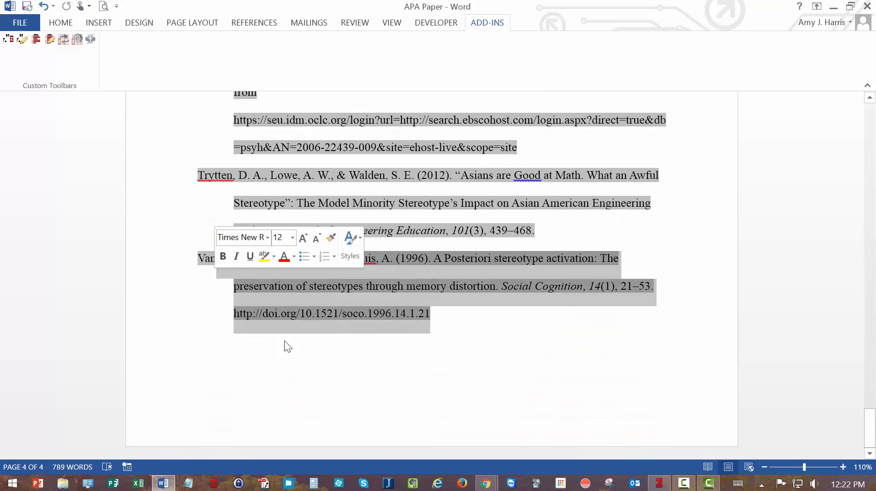
pyautogui.click(659, 483)
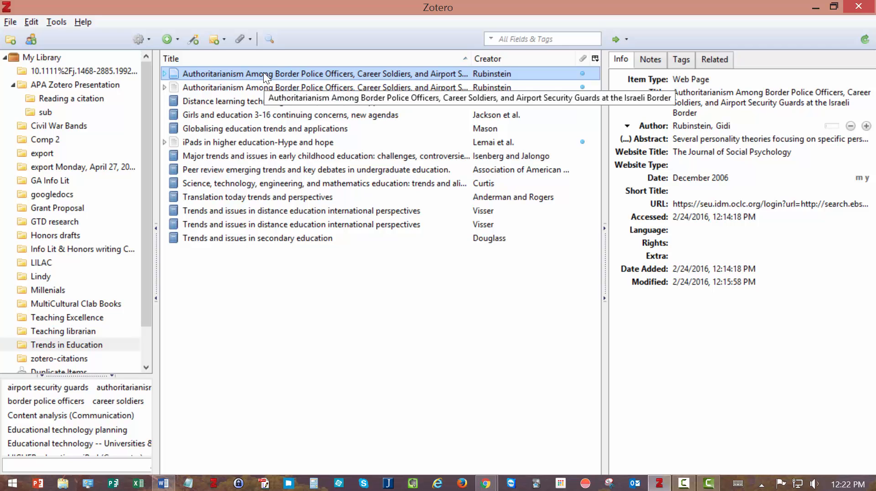
# Remove the Web Page duplicate of Rubinstein's Authoritarianism item from Trends in Education, then minimize Zotero
pyautogui.click(258, 86)
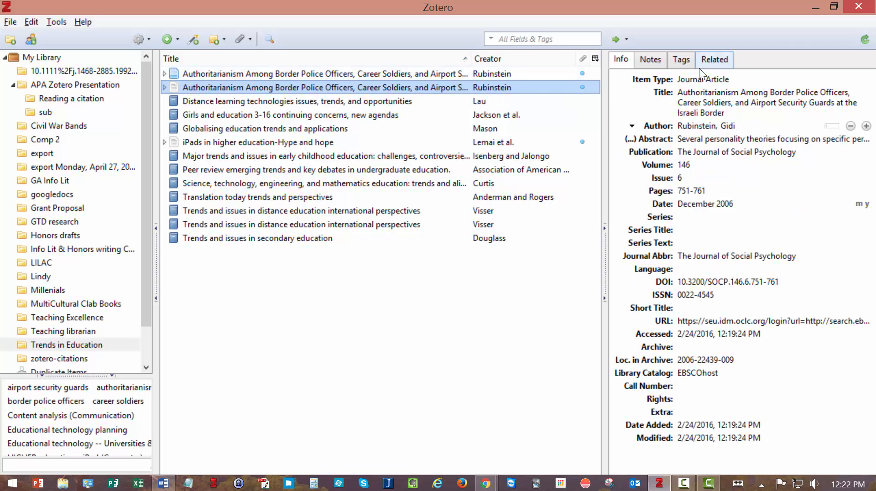
pyautogui.click(325, 73)
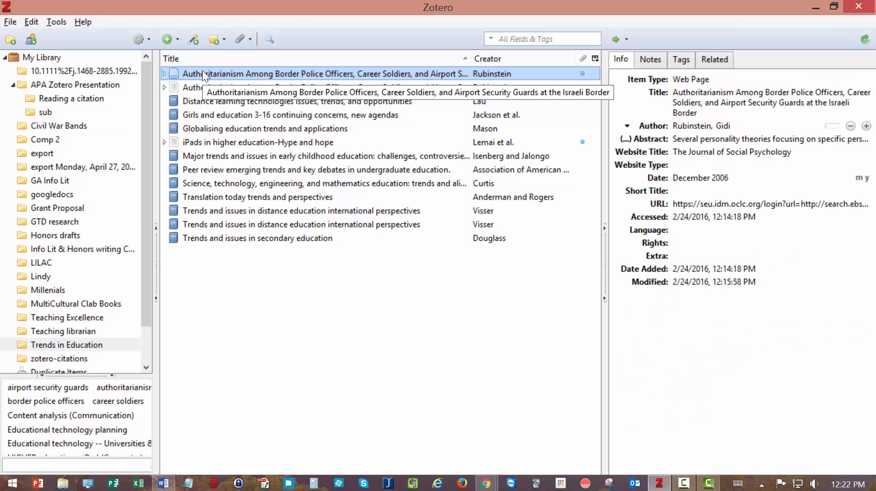
pyautogui.press('Delete')
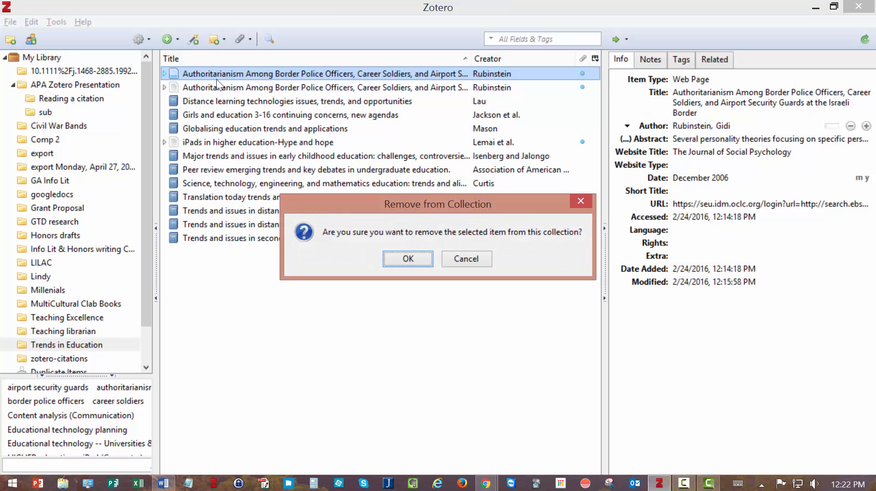
pyautogui.click(406, 256)
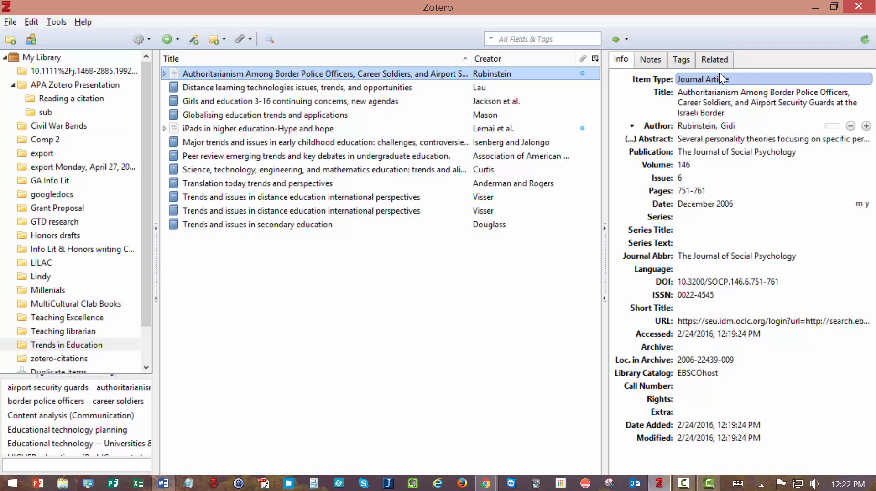
pyautogui.click(815, 7)
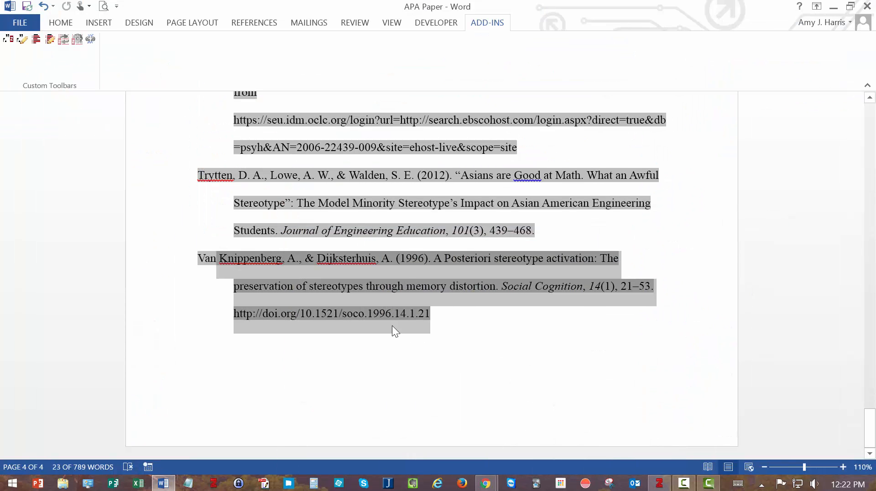
# Select and delete every old reference entry, bringing the paper back to 624 words
pyautogui.click(655, 389)
pyautogui.scroll(5, 655, 389)
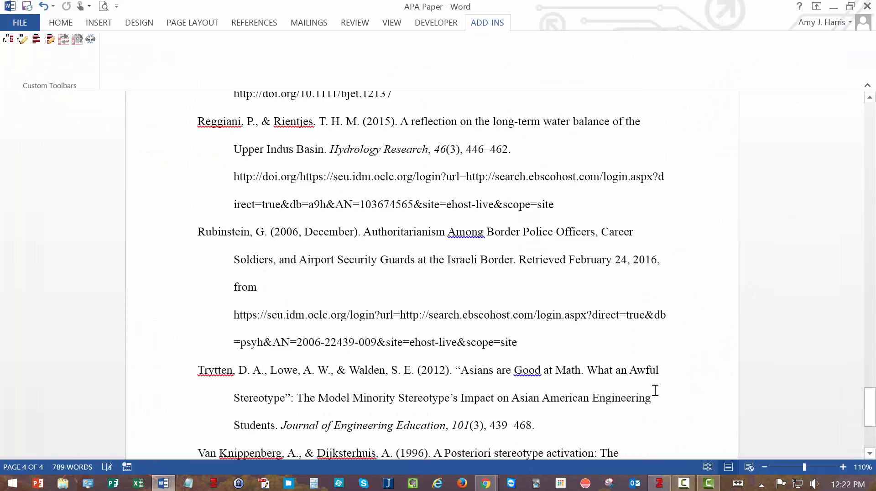
pyautogui.scroll(4, 655, 389)
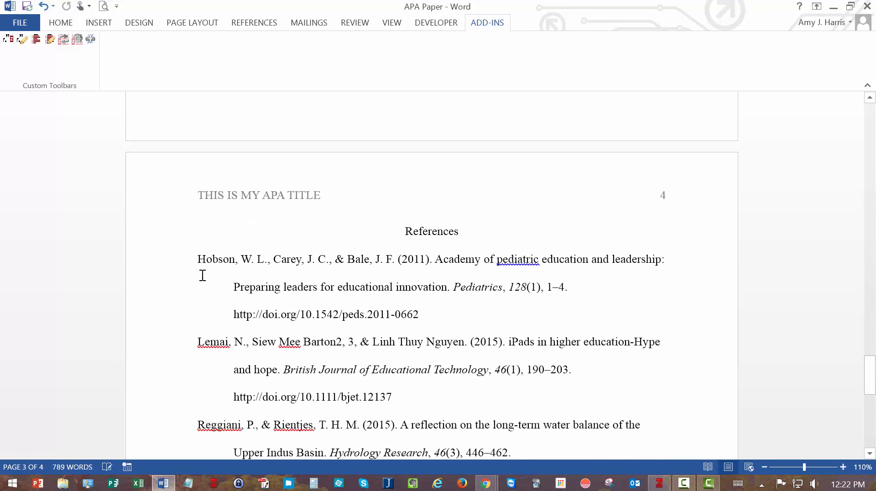
pyautogui.moveTo(193, 254)
pyautogui.mouseDown()
pyautogui.moveTo(314, 320)
pyautogui.moveTo(365, 397)
pyautogui.moveTo(172, 245)
pyautogui.moveTo(184, 256)
pyautogui.mouseUp()
pyautogui.press('Delete')
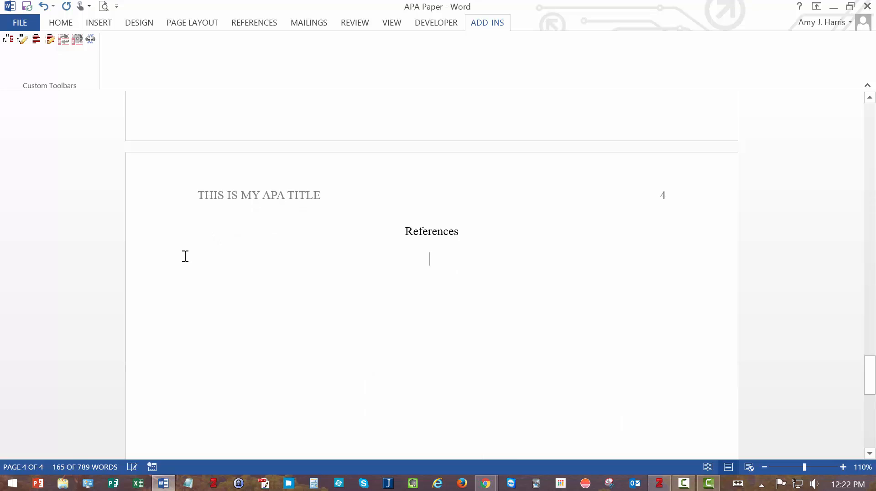
pyautogui.scroll(8, 200, 262)
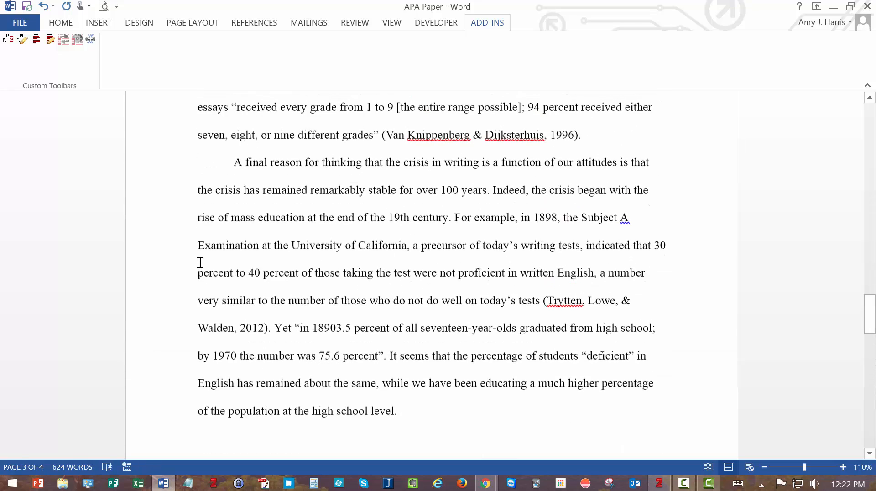
pyautogui.scroll(2, 201, 263)
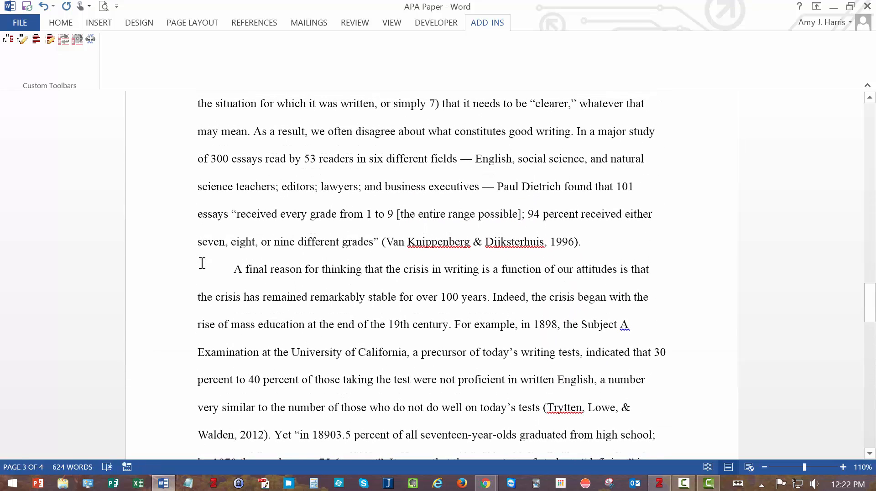
pyautogui.scroll(-5, 202, 263)
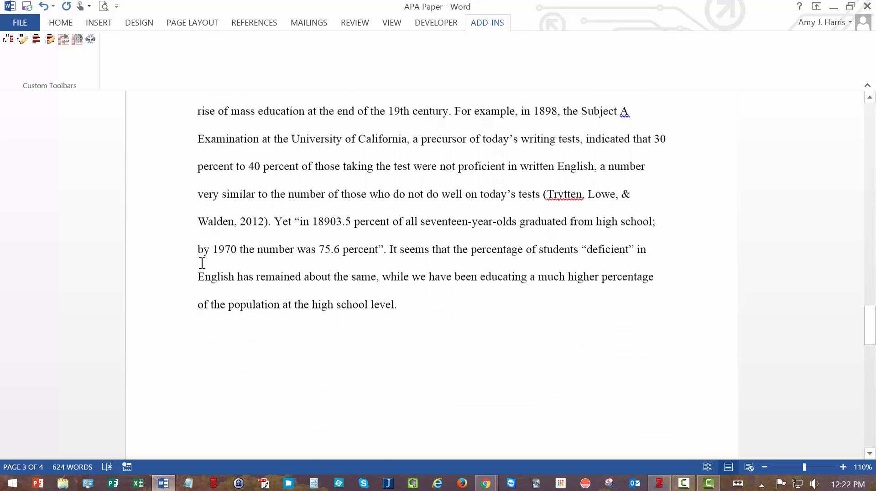
pyautogui.scroll(7, 202, 264)
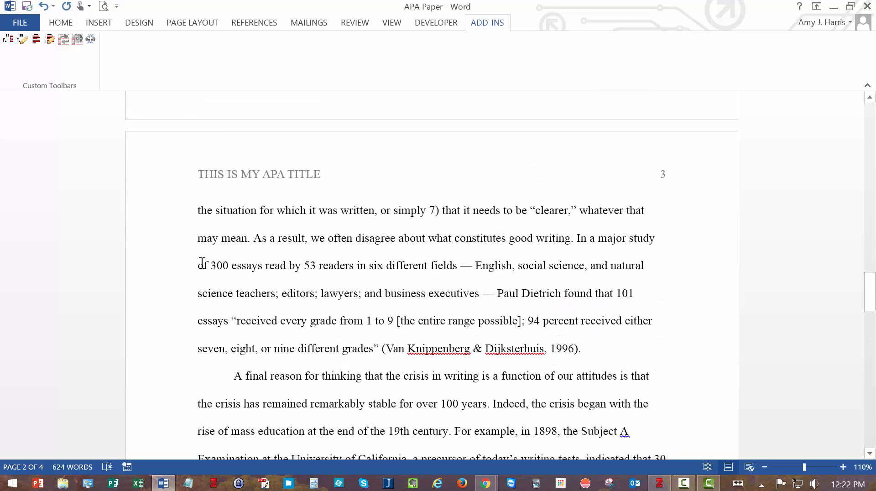
pyautogui.scroll(6, 202, 263)
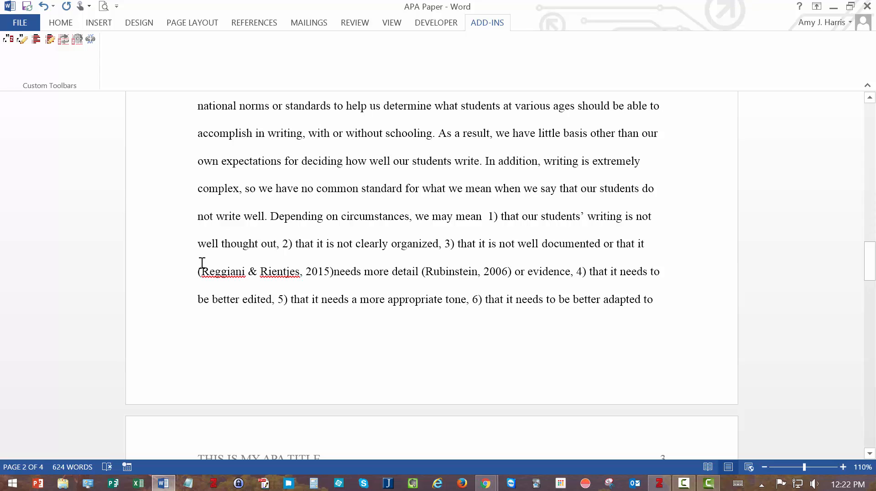
# Delete the old (Rubinstein, 2006) citation after "needs more detail"
pyautogui.moveTo(422, 270); pyautogui.dragTo(515, 268)
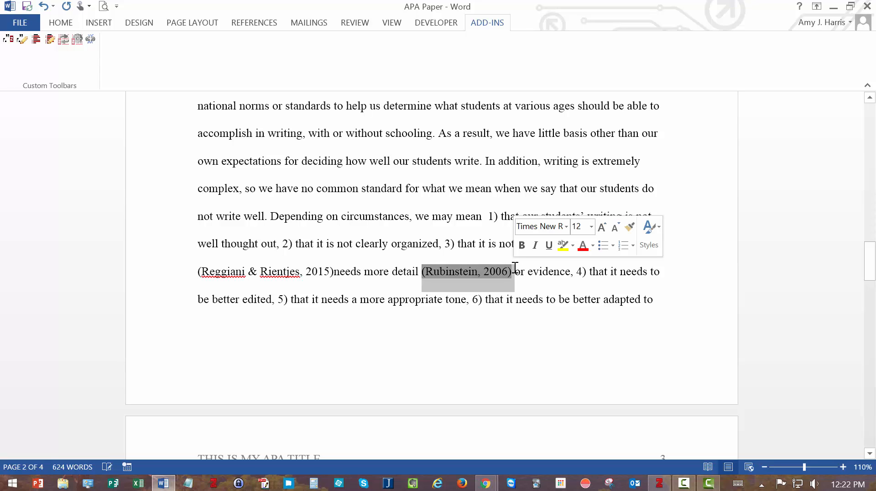
pyautogui.press('Delete')
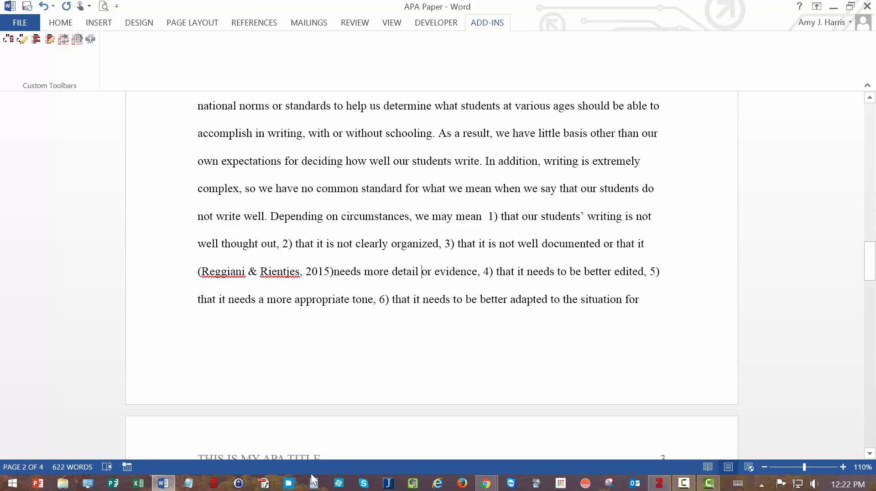
pyautogui.click(663, 483)
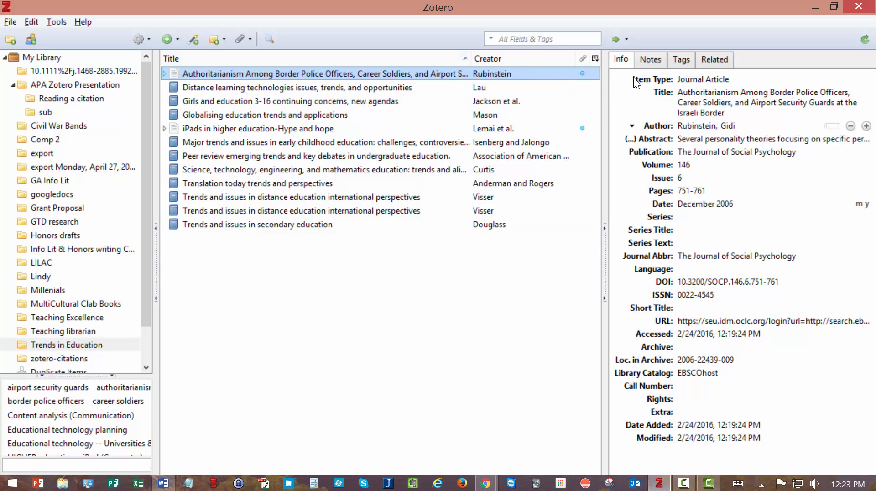
pyautogui.click(816, 7)
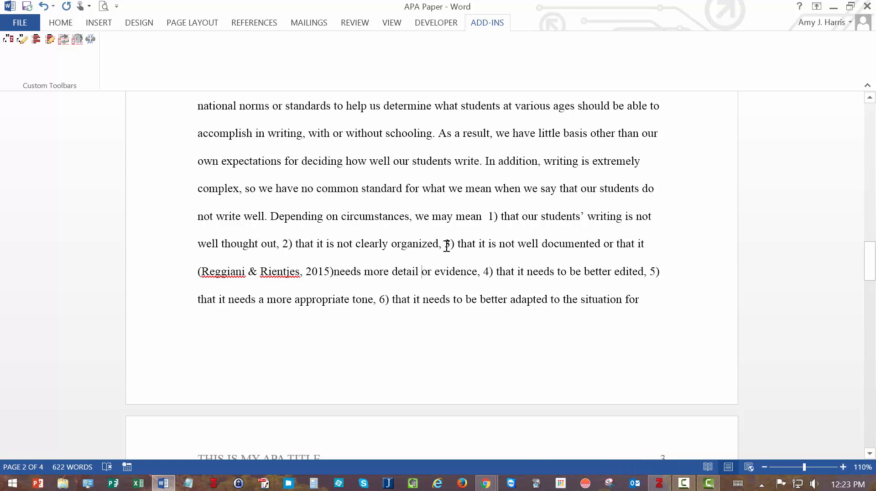
# Insert a fresh Zotero citation of the Authoritarianism journal article in its place
pyautogui.click(9, 40)
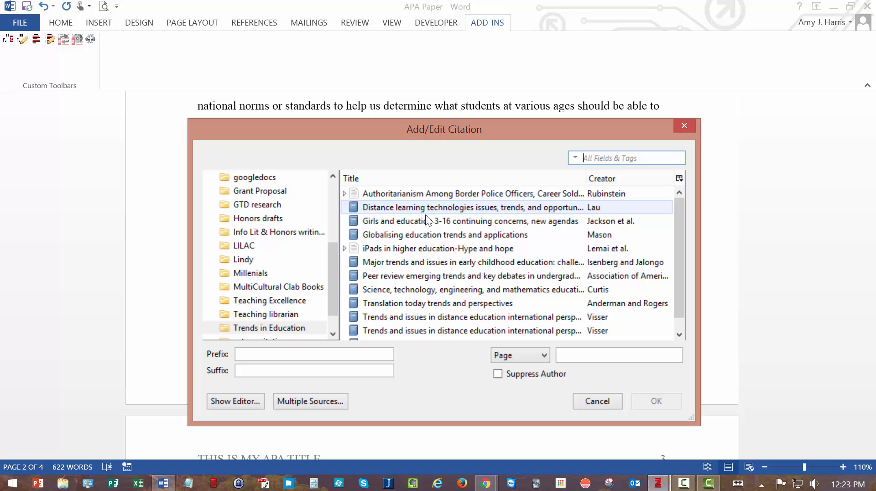
pyautogui.click(436, 194)
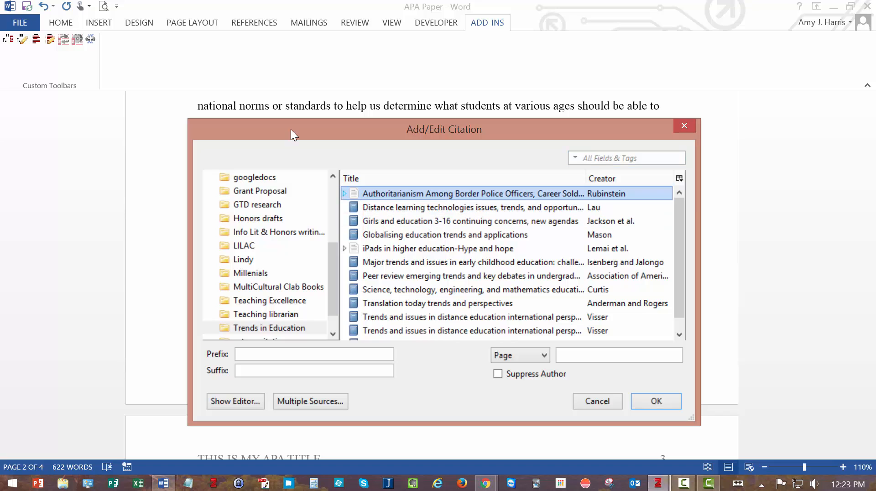
pyautogui.click(660, 399)
pyautogui.scroll(-1, 602, 355)
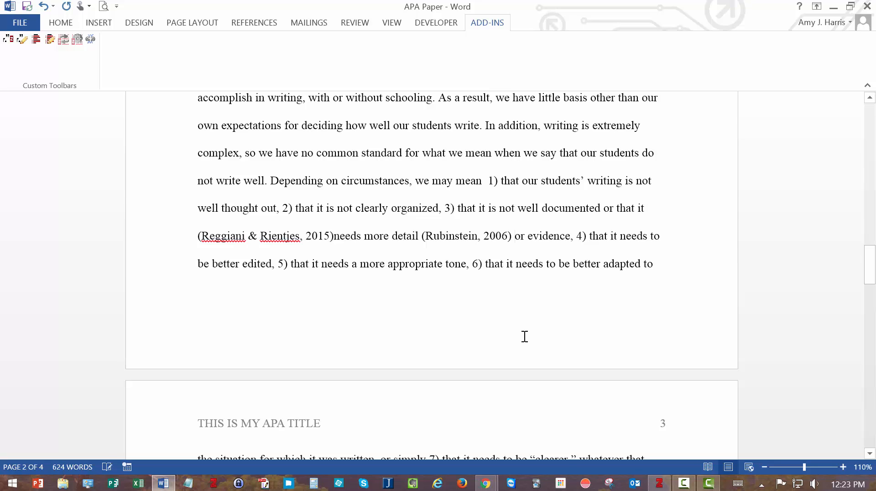
pyautogui.scroll(-15, 522, 334)
# Insert the Zotero bibliography under References, listing Rubinstein (2006) with its DOI link
pyautogui.scroll(-7, 517, 332)
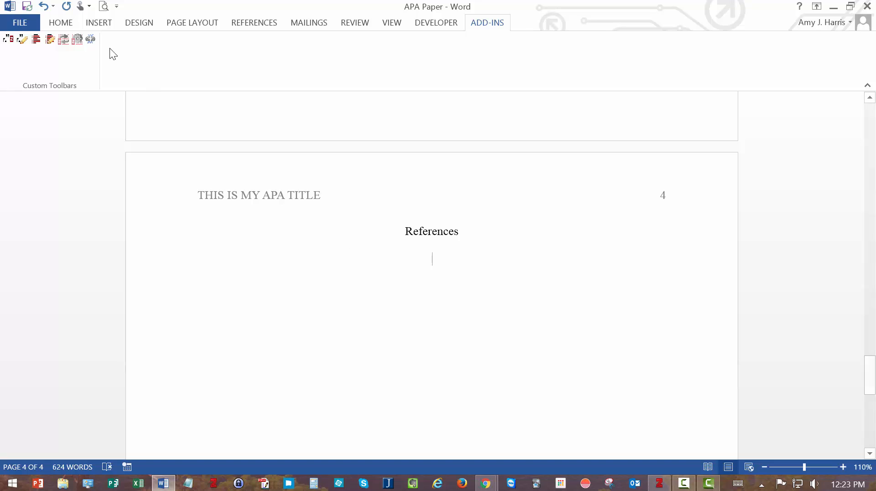
pyautogui.click(38, 42)
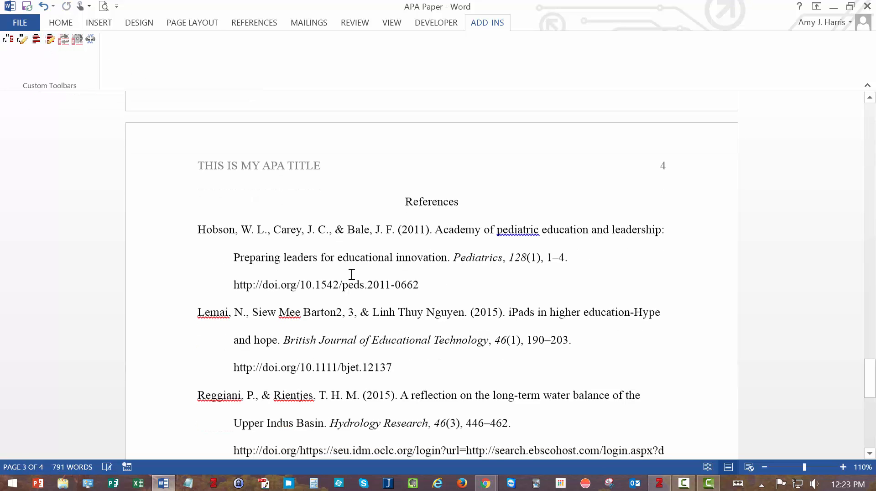
pyautogui.scroll(-7, 352, 274)
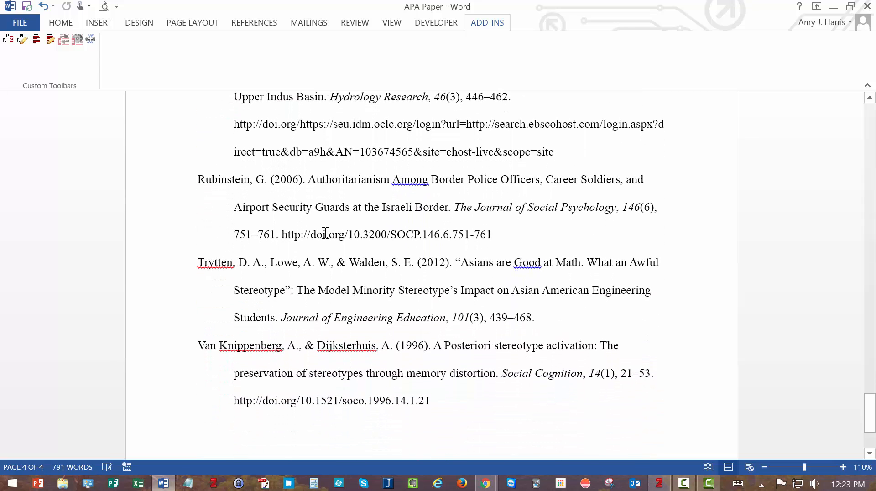